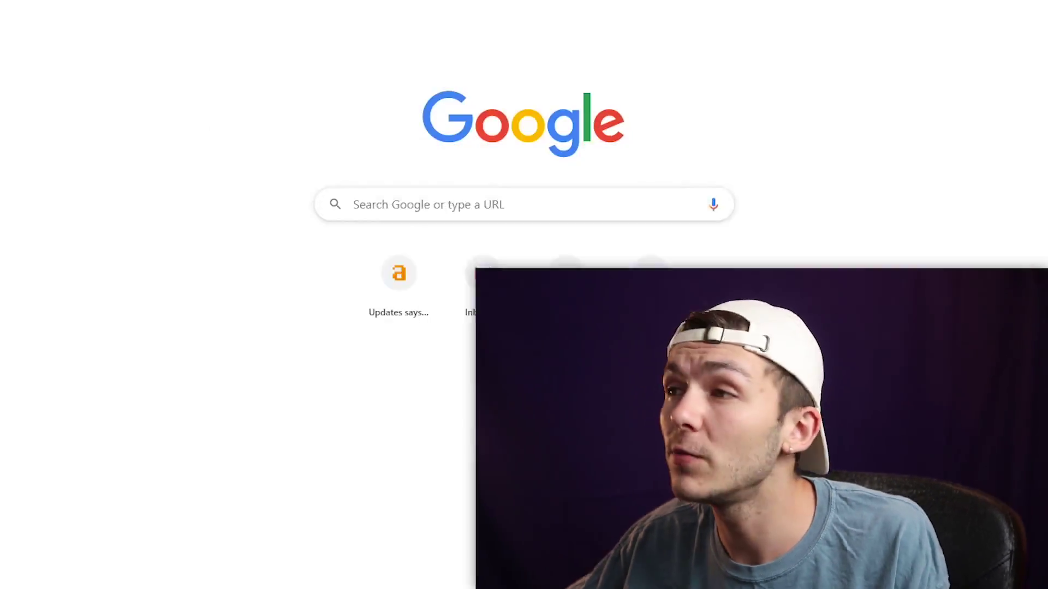
Find the VEED site through a Google search for "veed" and start a new project in the workspace.
{"action": "left_click", "coordinate": [328, 210]}
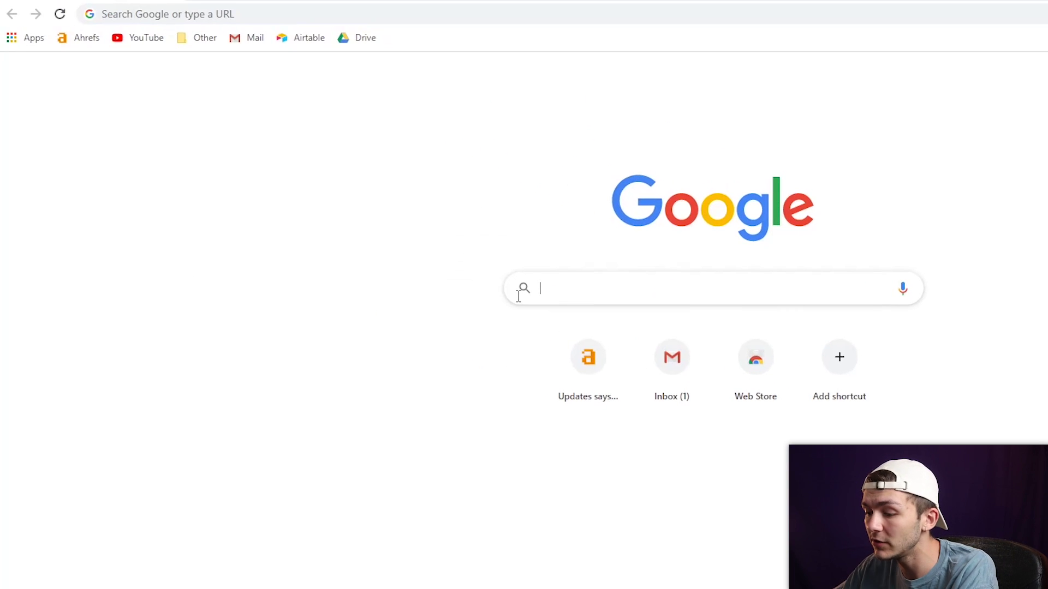
{"action": "type", "text": "veed"}
{"action": "key", "text": "Return"}
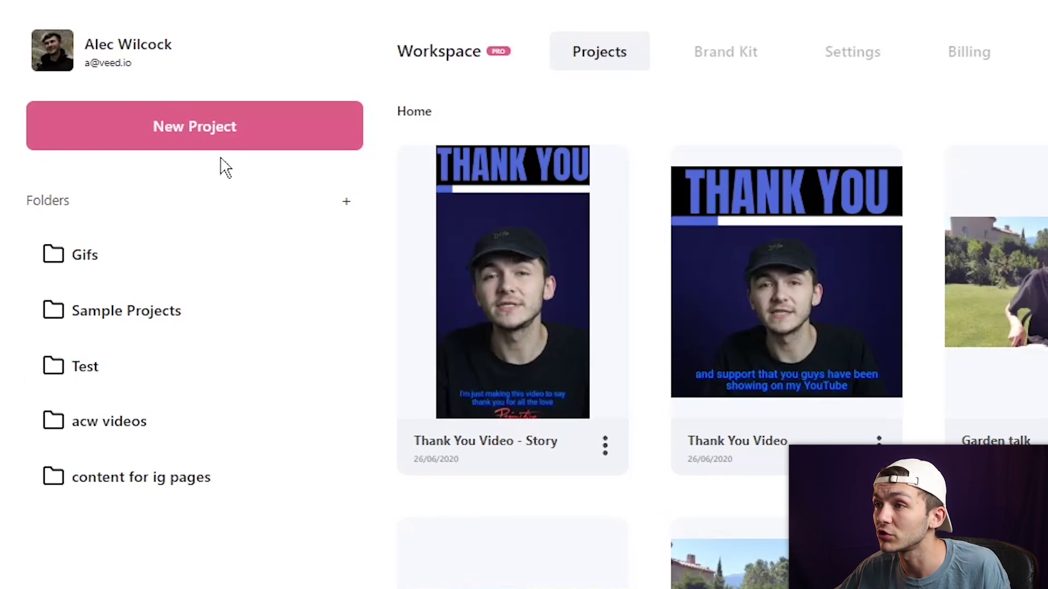
{"action": "left_click", "coordinate": [215, 141]}
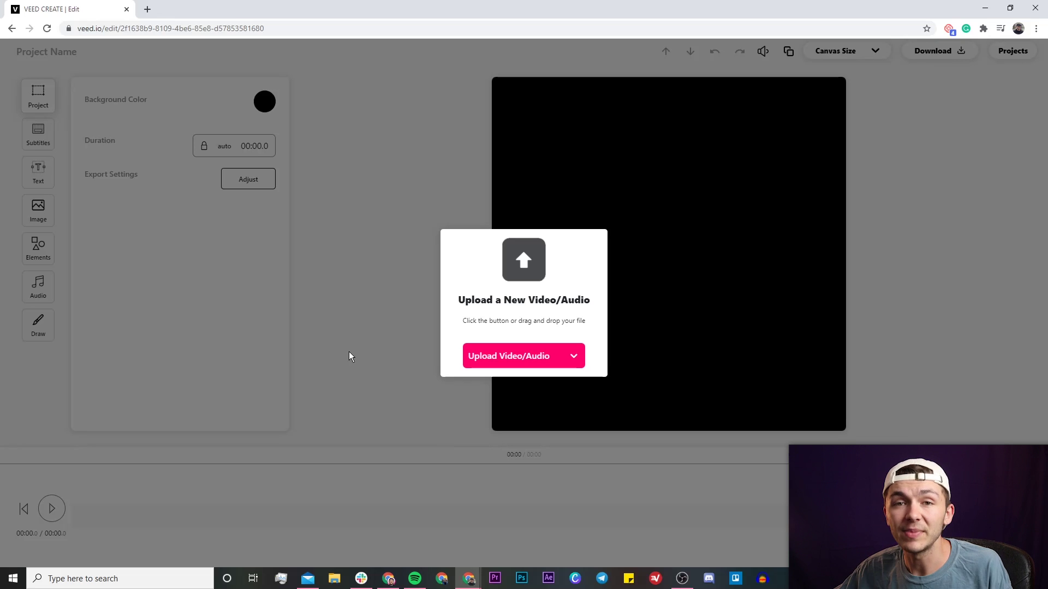
Upload Thank You Video.mp4 from the Thank you video folder into the new project.
{"action": "left_click", "coordinate": [495, 360]}
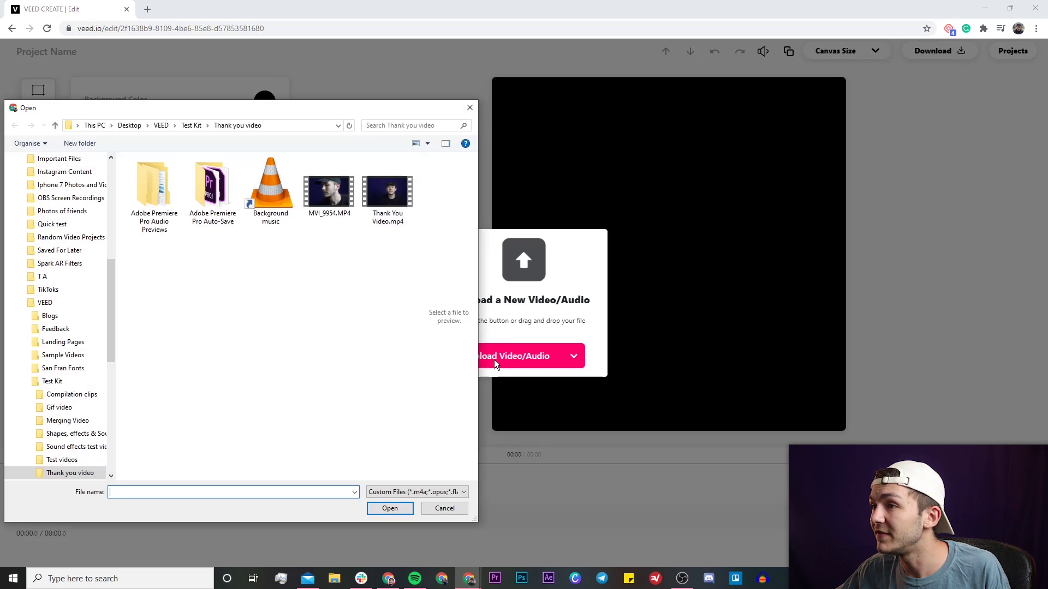
{"action": "left_click", "coordinate": [387, 194]}
{"action": "left_click", "coordinate": [403, 510]}
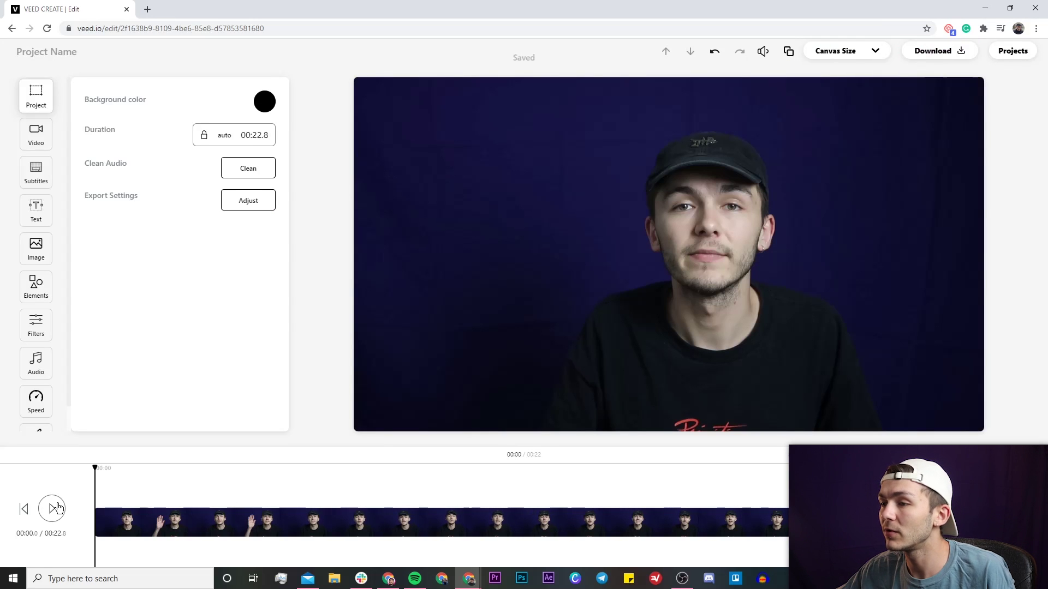
Preview the clip's opening, trim its start so the project lasts about 19.9 seconds, and play the new opening.
{"action": "left_click", "coordinate": [53, 509]}
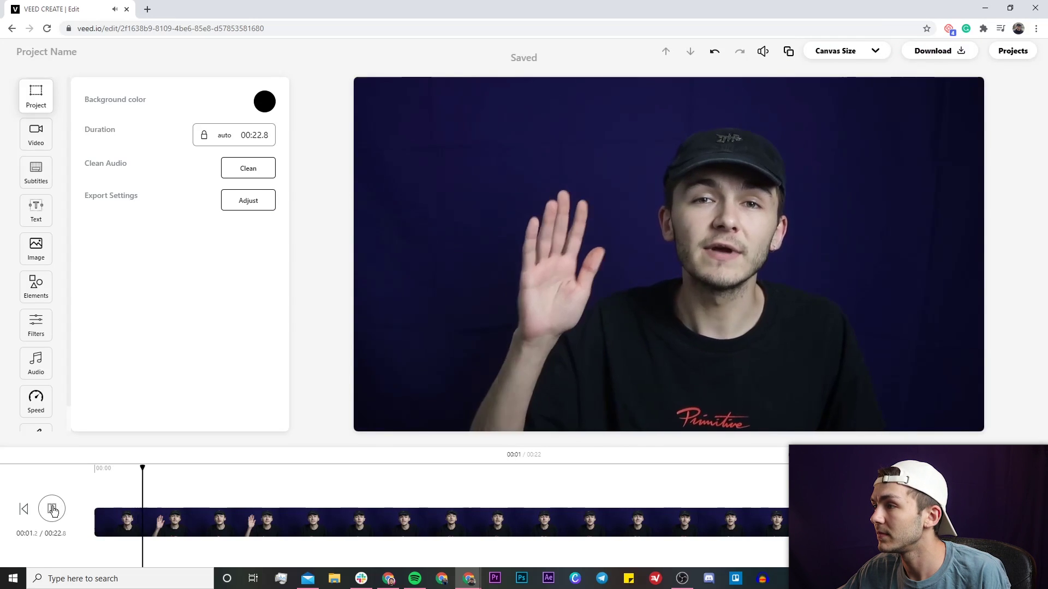
{"action": "left_click", "coordinate": [53, 510]}
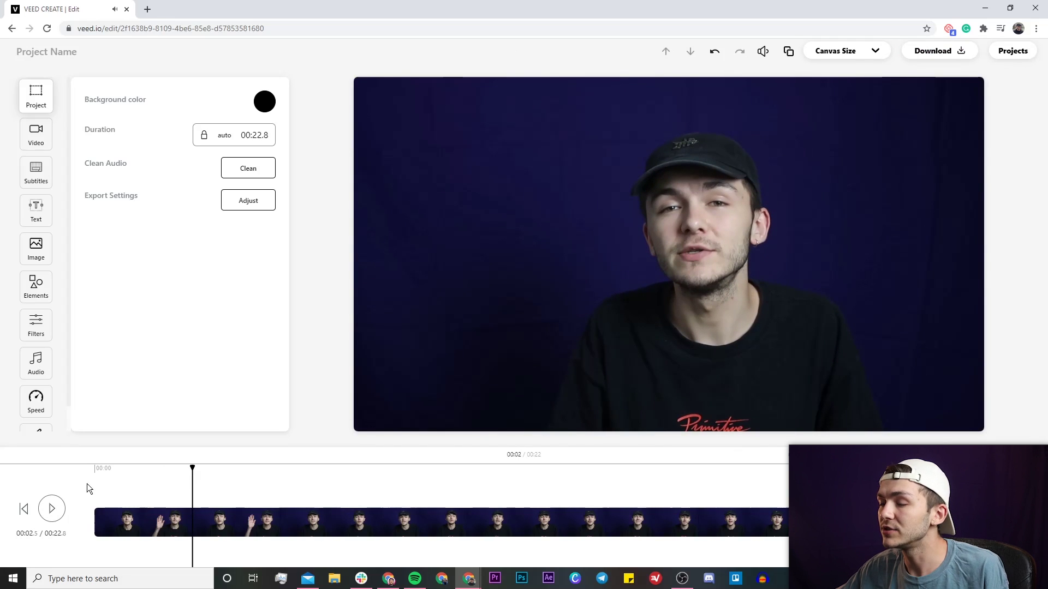
{"action": "left_click", "coordinate": [203, 525]}
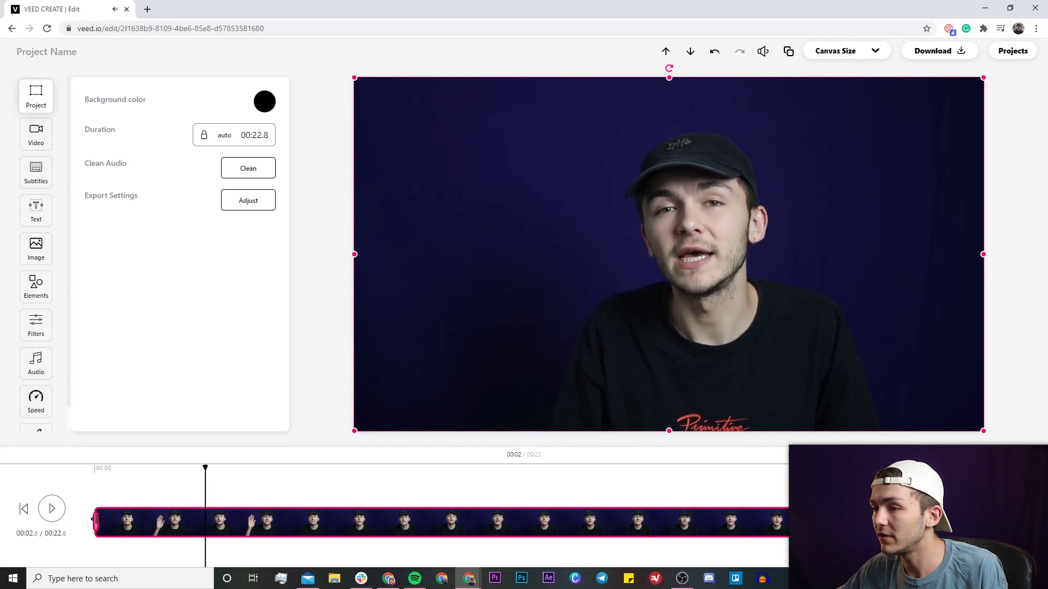
{"action": "left_click_drag", "start_coordinate": [97, 522], "coordinate": [119, 523]}
{"action": "left_click", "coordinate": [90, 473]}
{"action": "left_click", "coordinate": [53, 508]}
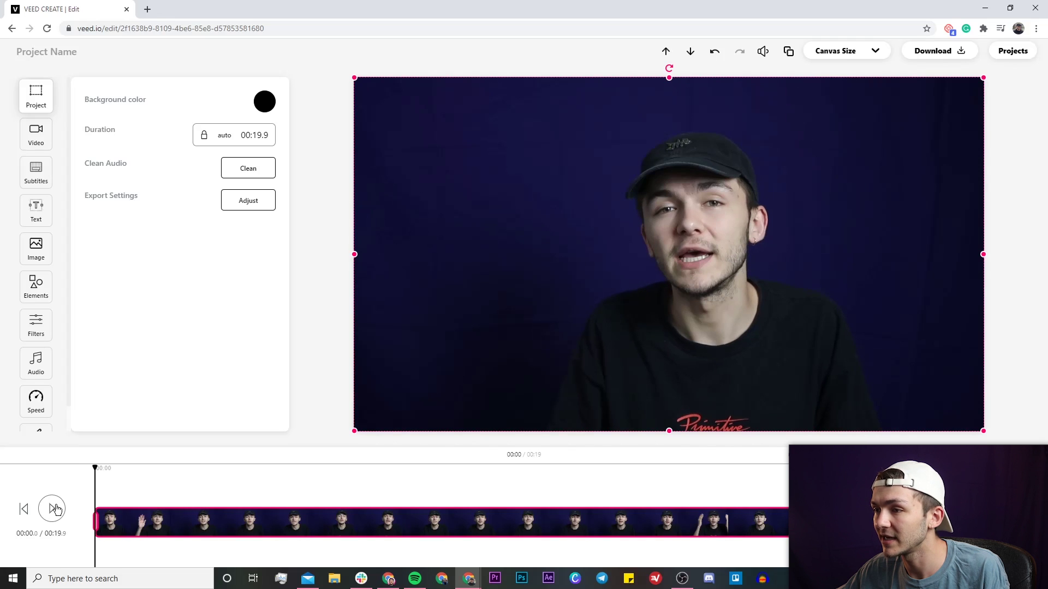
{"action": "left_click", "coordinate": [53, 508]}
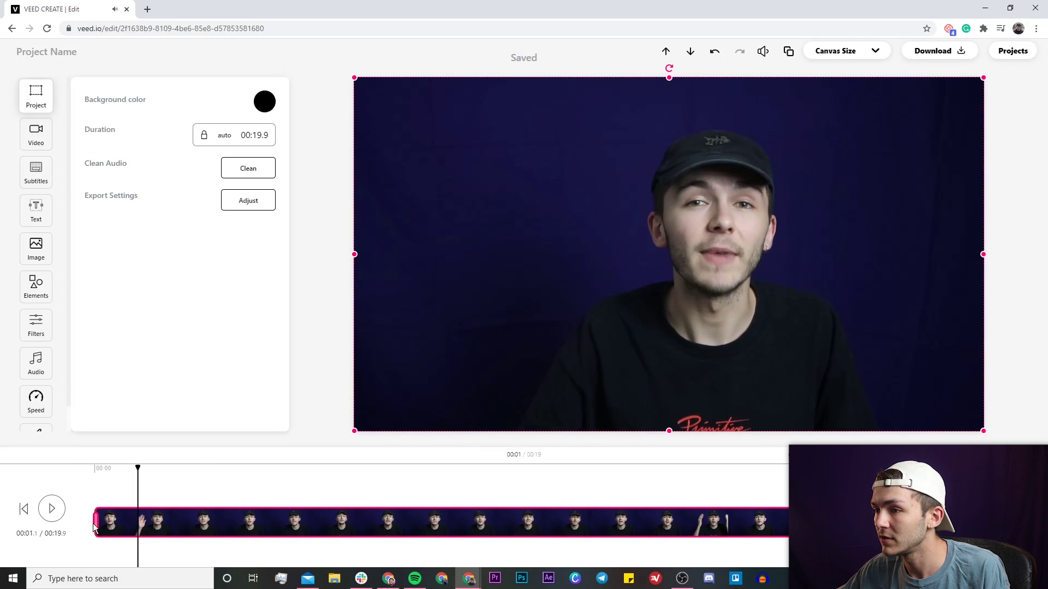
Trim the clip's start slightly further to a duration of about 19.7 seconds and check the playback.
{"action": "left_click_drag", "start_coordinate": [96, 522], "coordinate": [106, 523]}
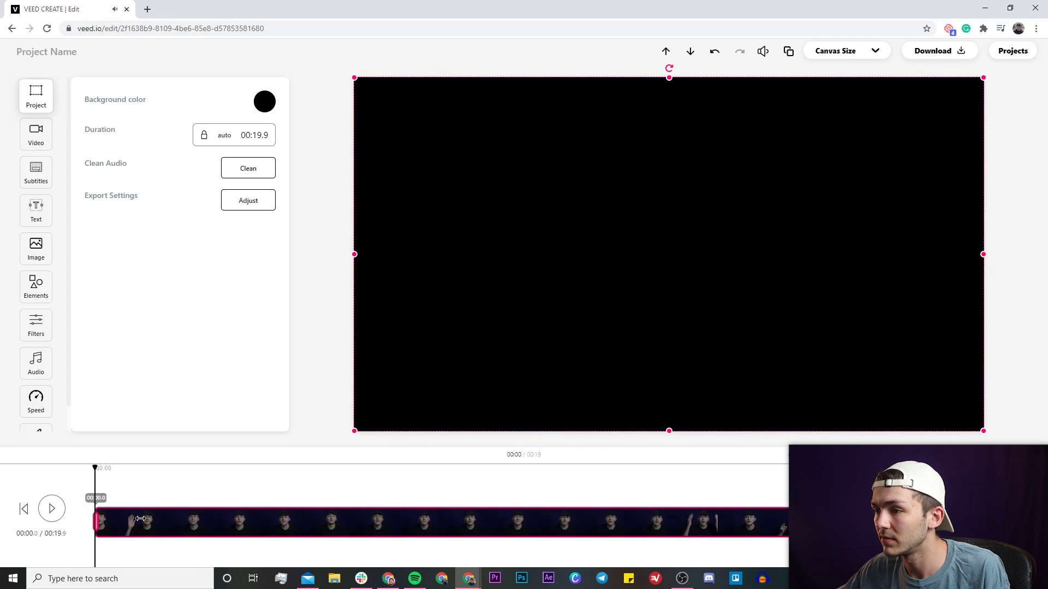
{"action": "left_click", "coordinate": [52, 510]}
{"action": "left_click", "coordinate": [53, 511]}
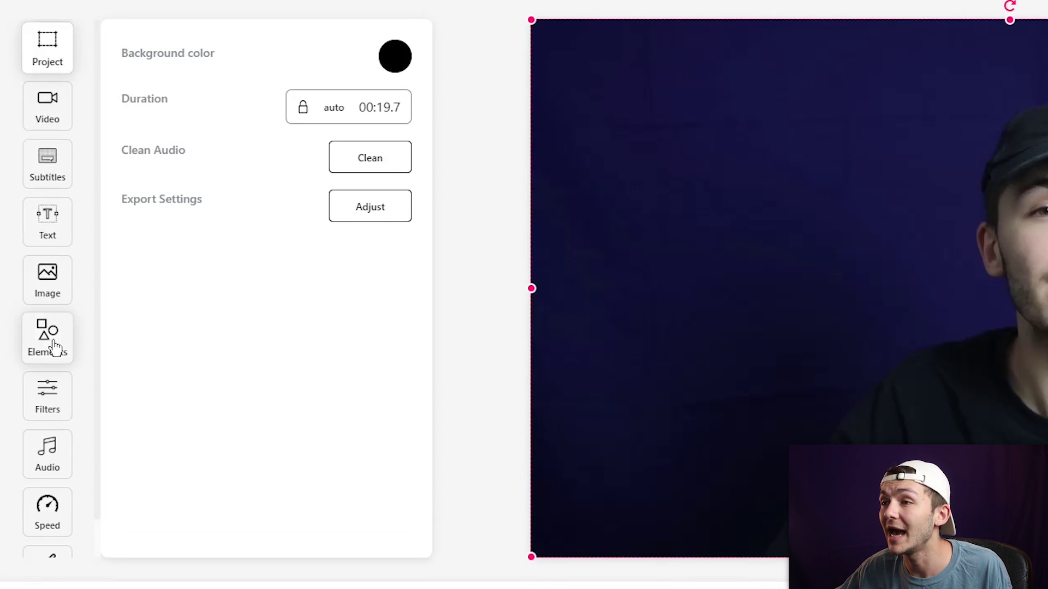
Add a sound wave element to the video and play a short section to preview it.
{"action": "left_click", "coordinate": [54, 347]}
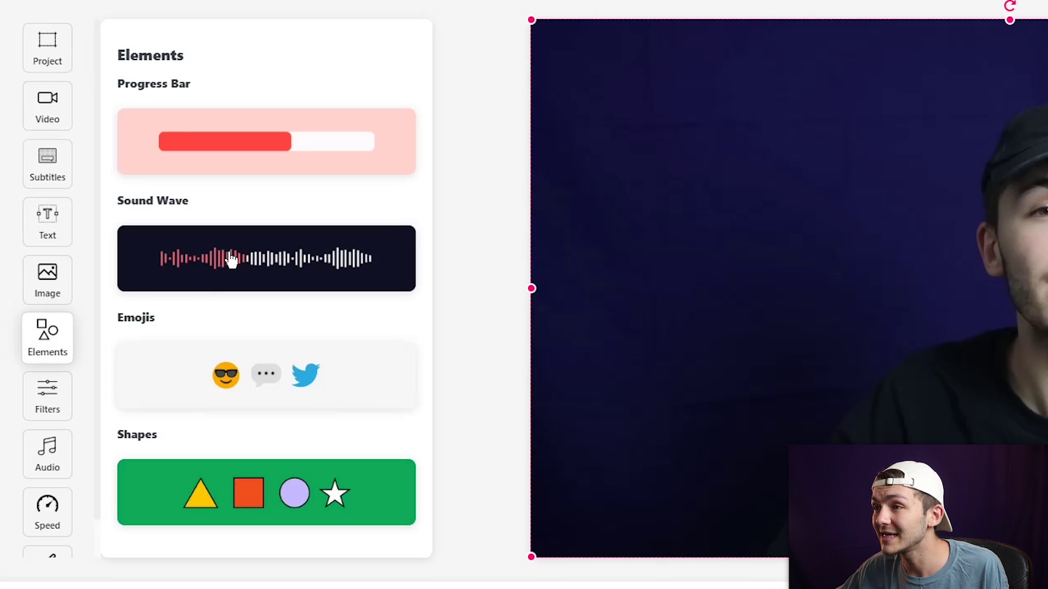
{"action": "left_click", "coordinate": [232, 261]}
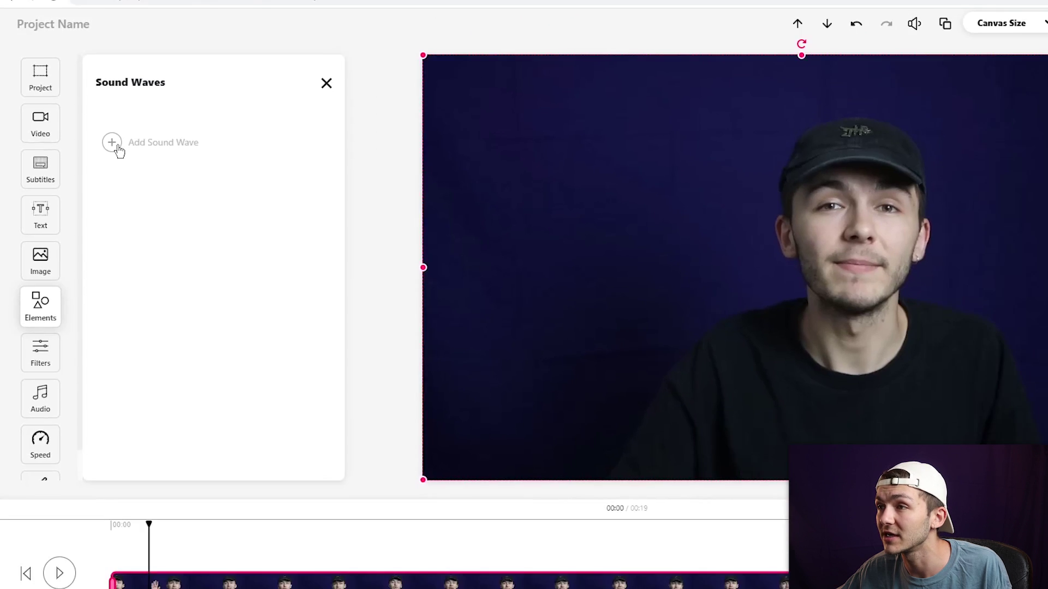
{"action": "left_click", "coordinate": [169, 135]}
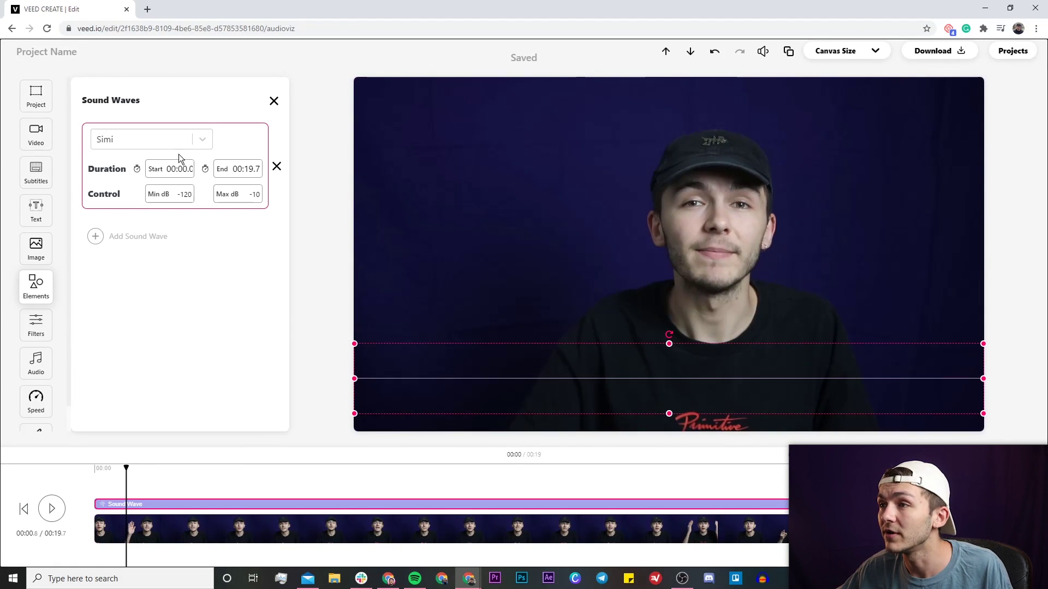
{"action": "left_click", "coordinate": [53, 510]}
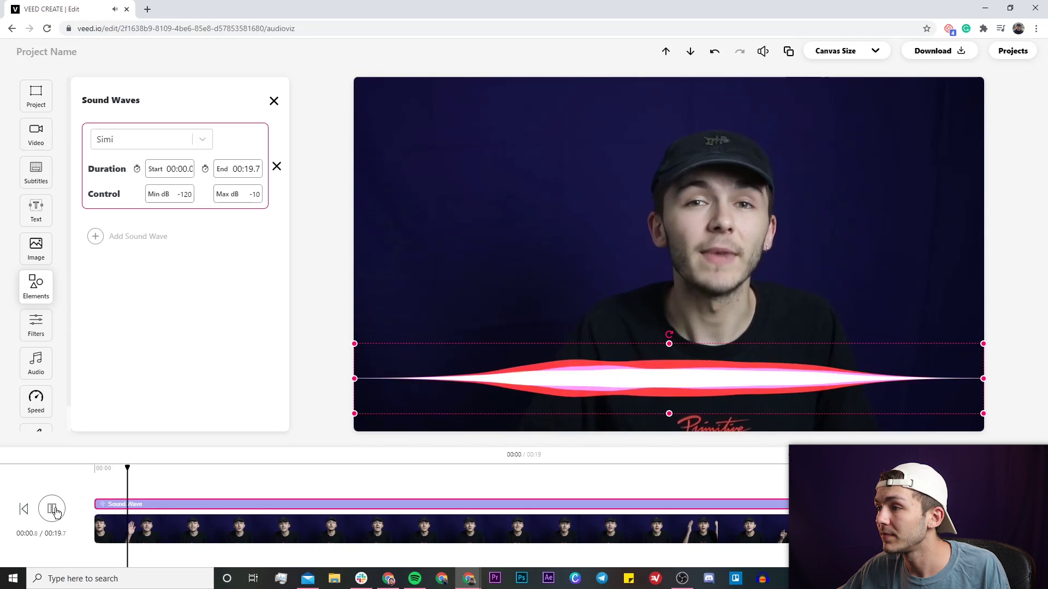
{"action": "left_click", "coordinate": [53, 510]}
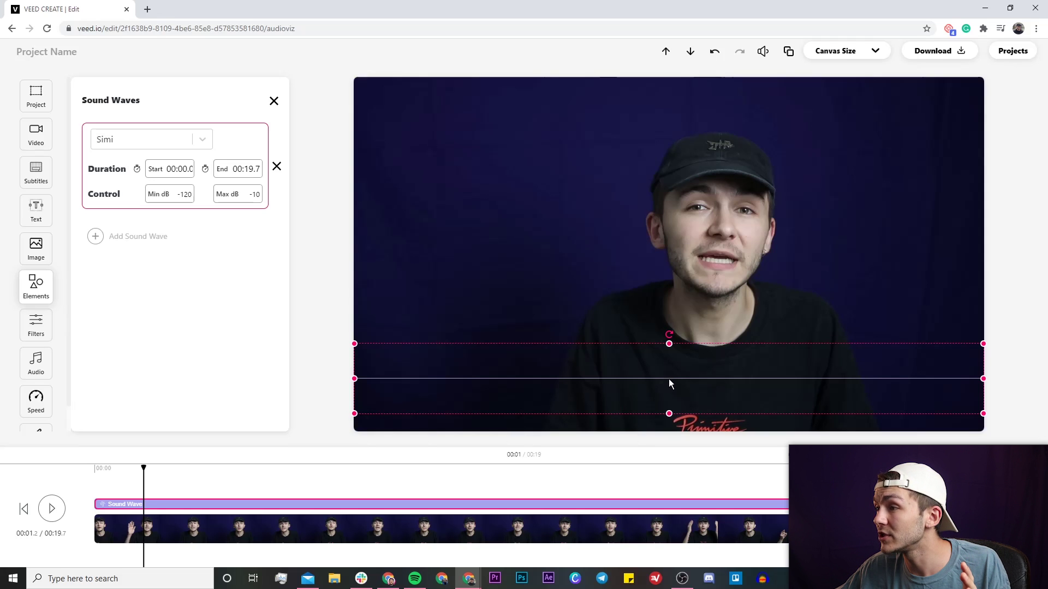
Shrink the sound wave to about half the video's width and place it over the video's upper-left area.
{"action": "left_click_drag", "start_coordinate": [669, 378], "coordinate": [676, 213]}
{"action": "left_click_drag", "start_coordinate": [361, 198], "coordinate": [665, 199]}
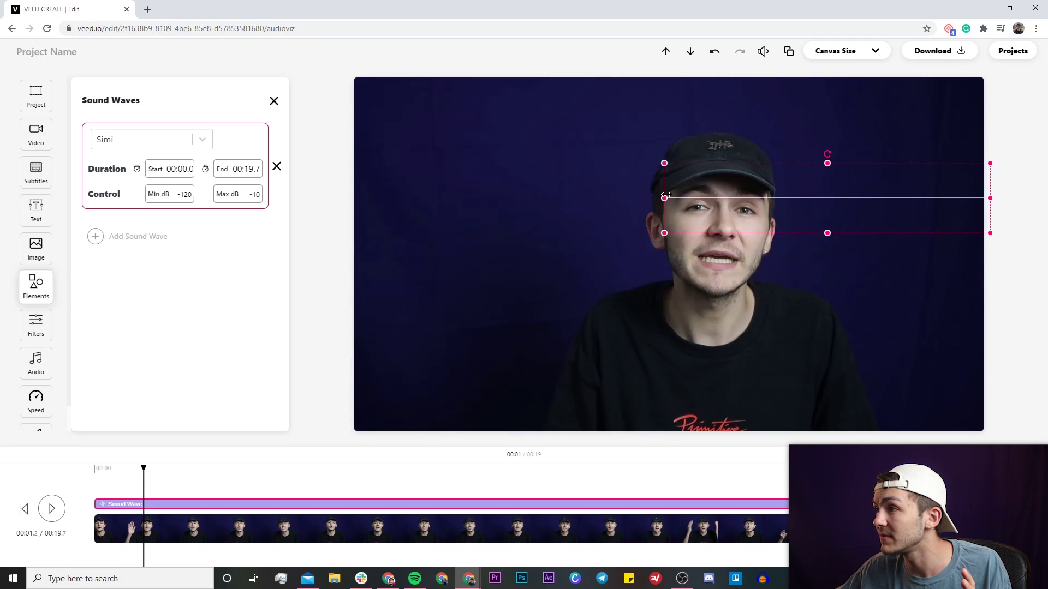
{"action": "left_click_drag", "start_coordinate": [852, 197], "coordinate": [570, 201]}
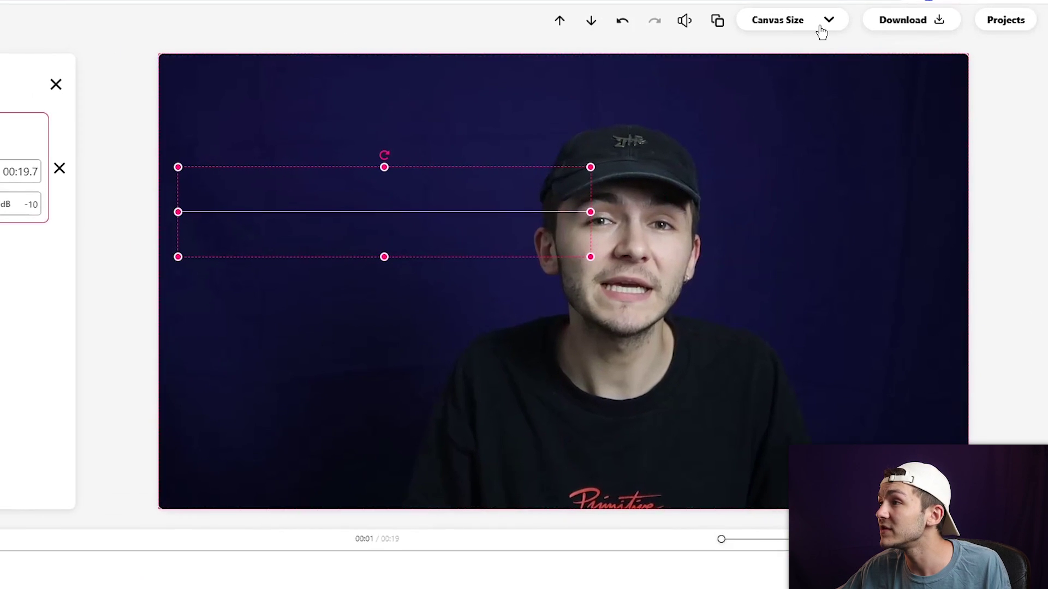
Change the canvas size to Square 1:1 and stretch the sound wave across the canvas's lower edge.
{"action": "left_click", "coordinate": [870, 53]}
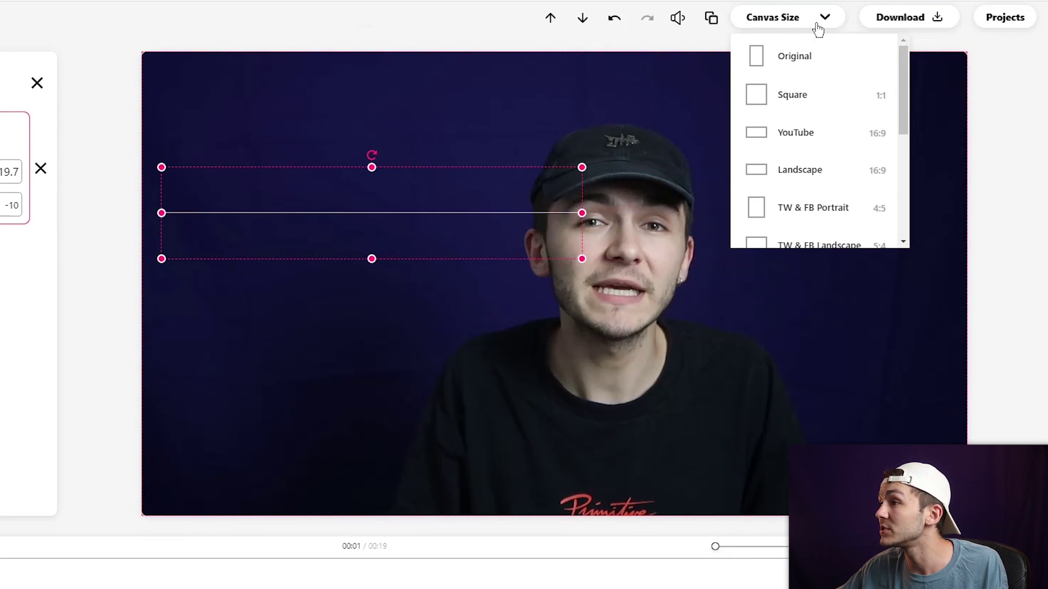
{"action": "left_click", "coordinate": [811, 100]}
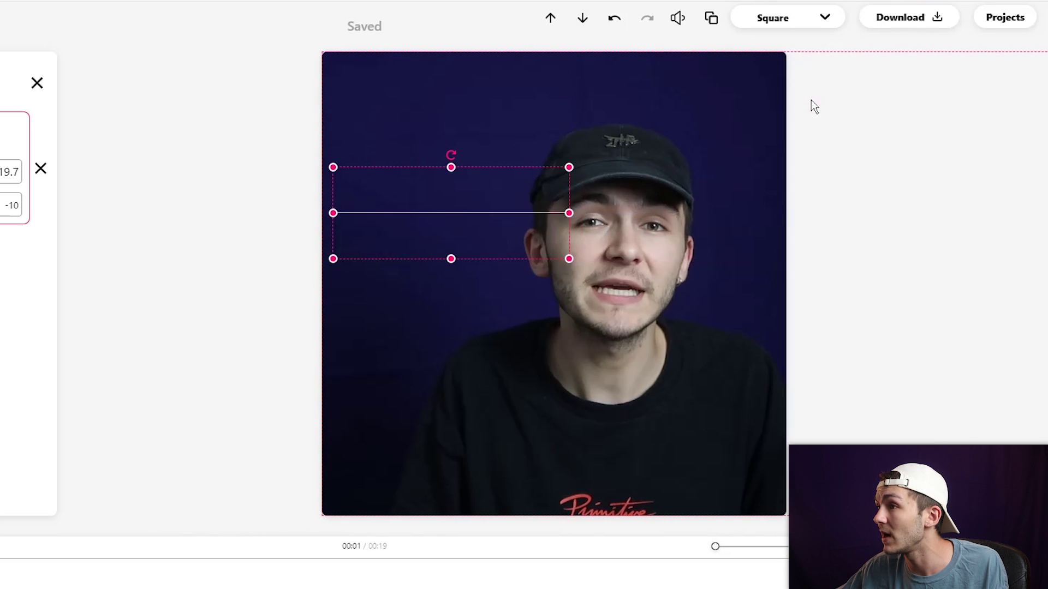
{"action": "left_click_drag", "start_coordinate": [468, 218], "coordinate": [460, 469]}
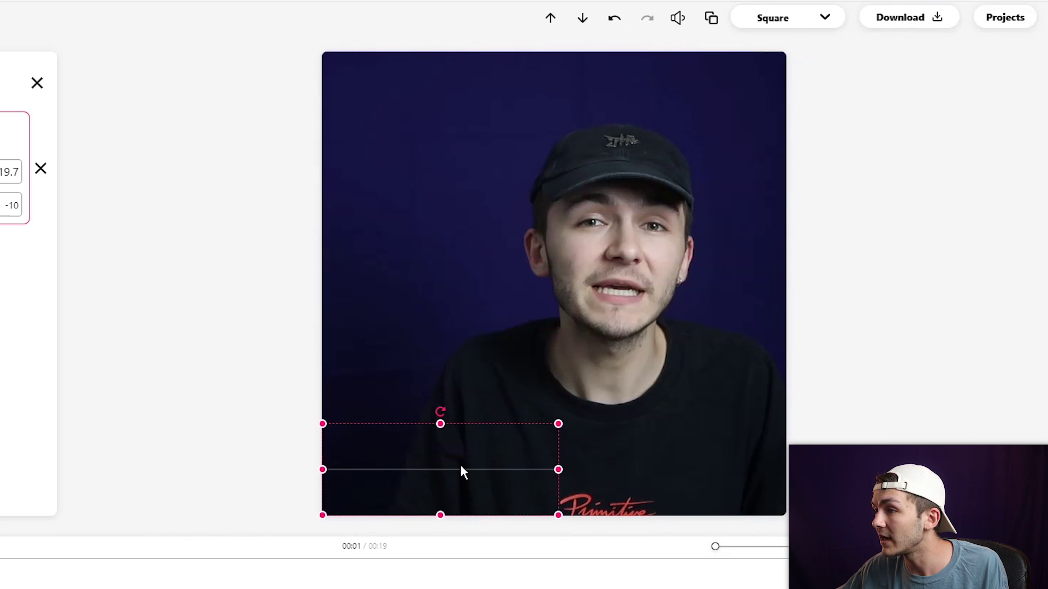
{"action": "left_click_drag", "start_coordinate": [556, 469], "coordinate": [772, 469]}
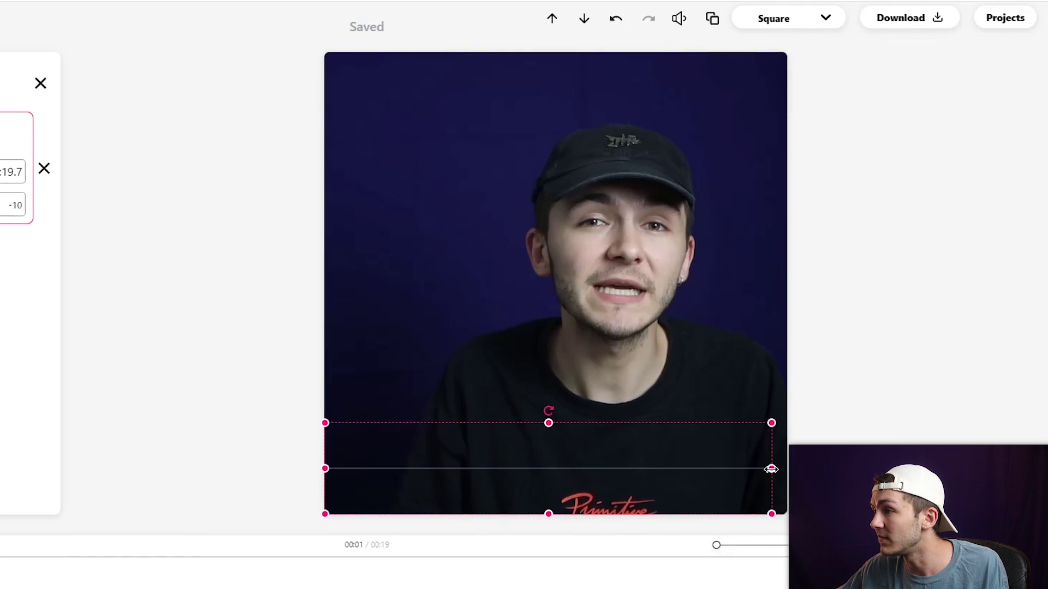
Reposition the video horizontally so the speaker is centred in the square canvas, and preview the playback.
{"action": "left_click", "coordinate": [681, 236]}
{"action": "left_click_drag", "start_coordinate": [681, 236], "coordinate": [845, 254]}
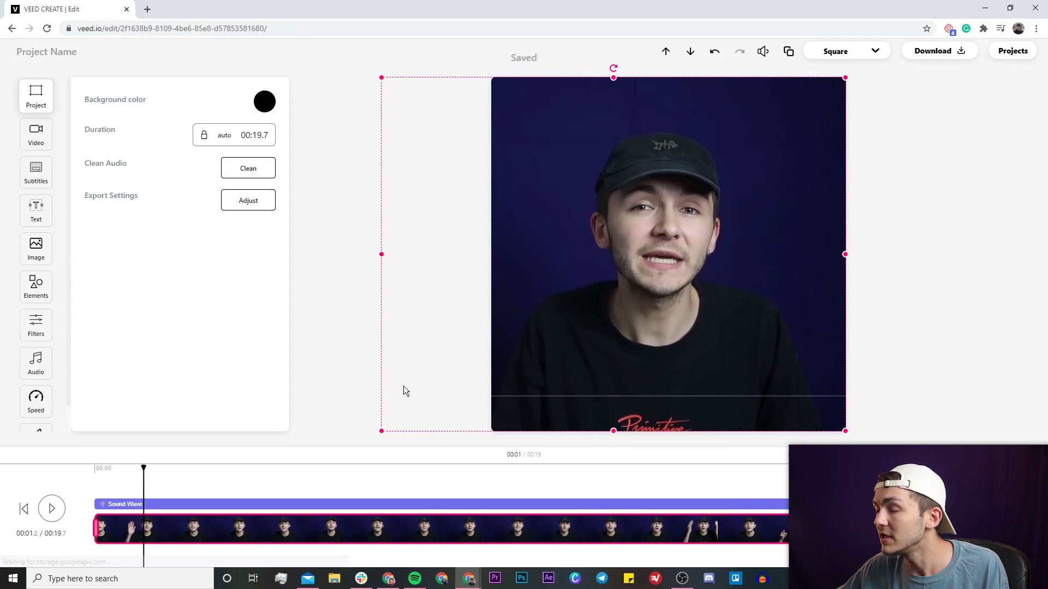
{"action": "left_click", "coordinate": [52, 510]}
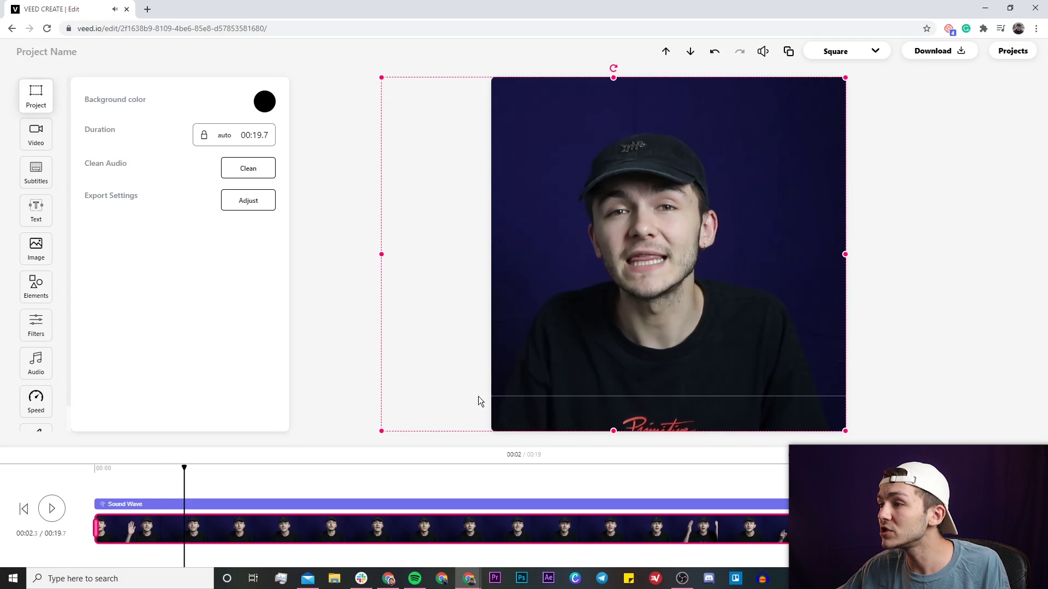
Browse the sound wave styles, apply Formation Aligned to the wave, and preview it.
{"action": "left_click", "coordinate": [628, 395]}
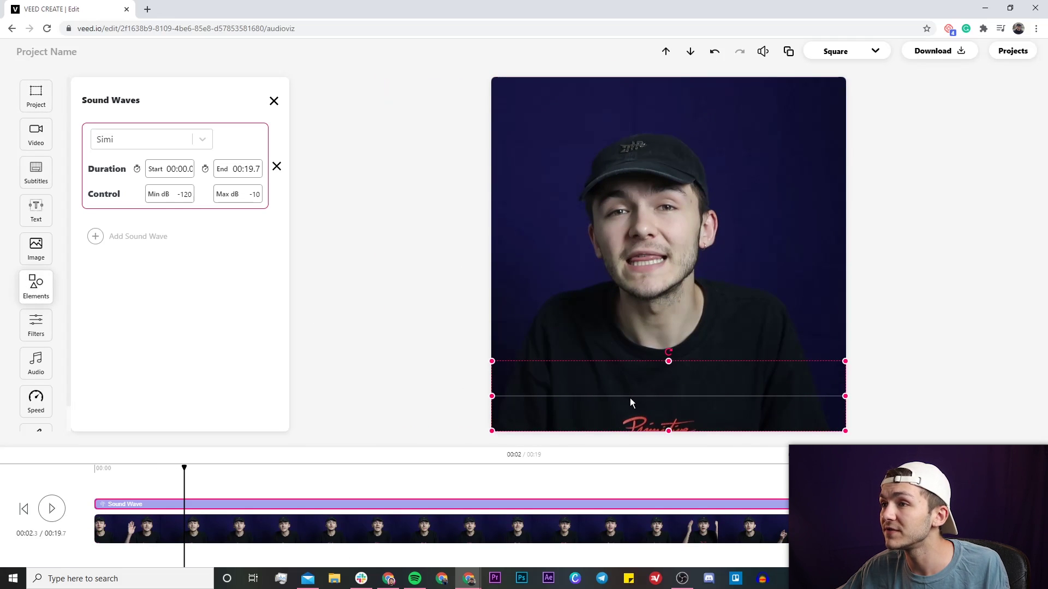
{"action": "left_click", "coordinate": [201, 140]}
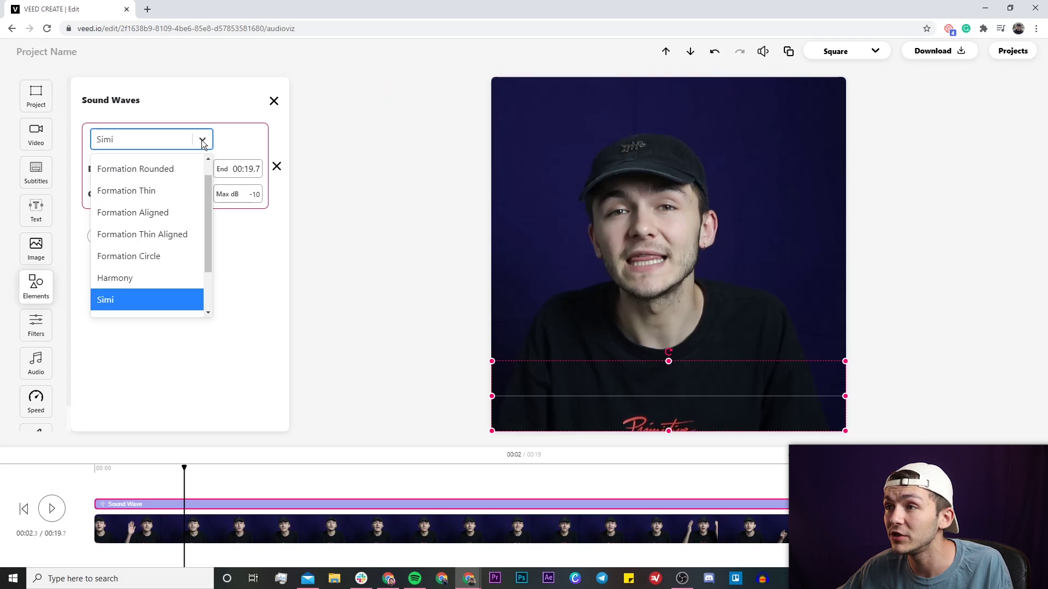
{"action": "scroll", "coordinate": [138, 208], "scroll_direction": "up", "scroll_amount": 1}
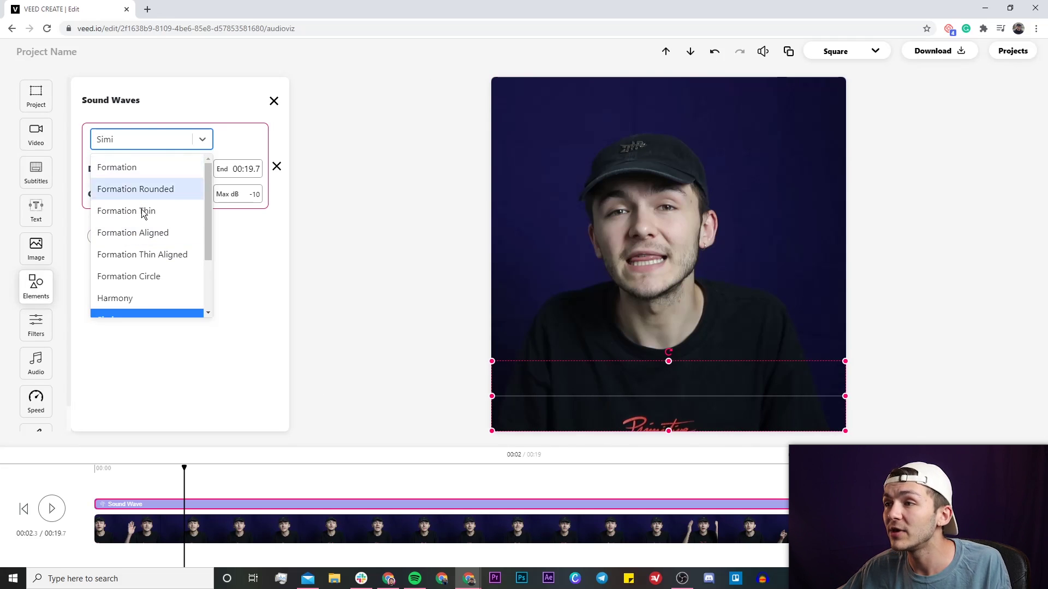
{"action": "scroll", "coordinate": [142, 211], "scroll_direction": "down", "scroll_amount": 2}
{"action": "scroll", "coordinate": [146, 277], "scroll_direction": "up", "scroll_amount": 3}
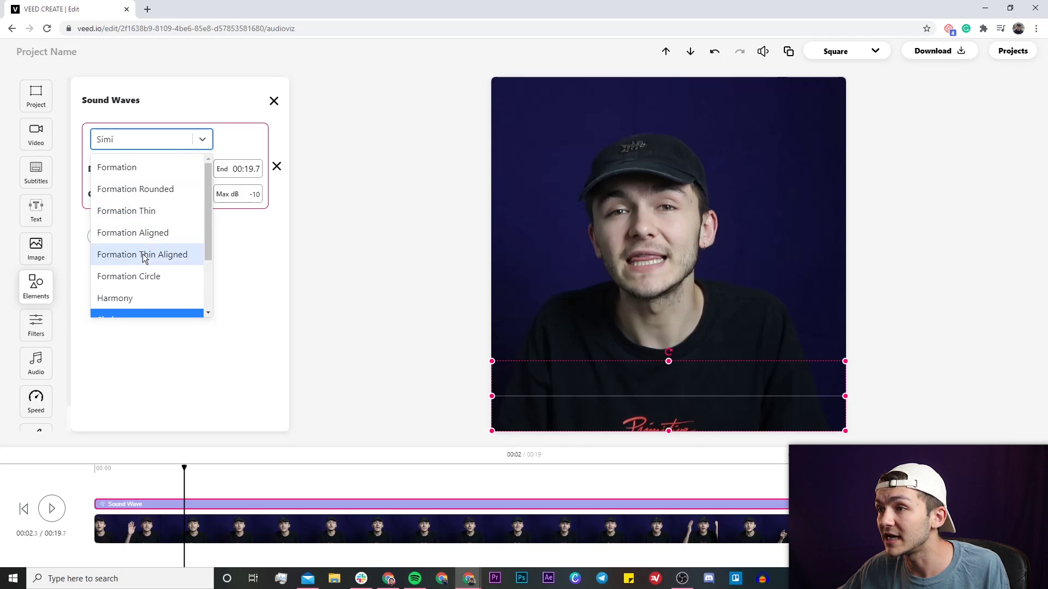
{"action": "left_click", "coordinate": [135, 234]}
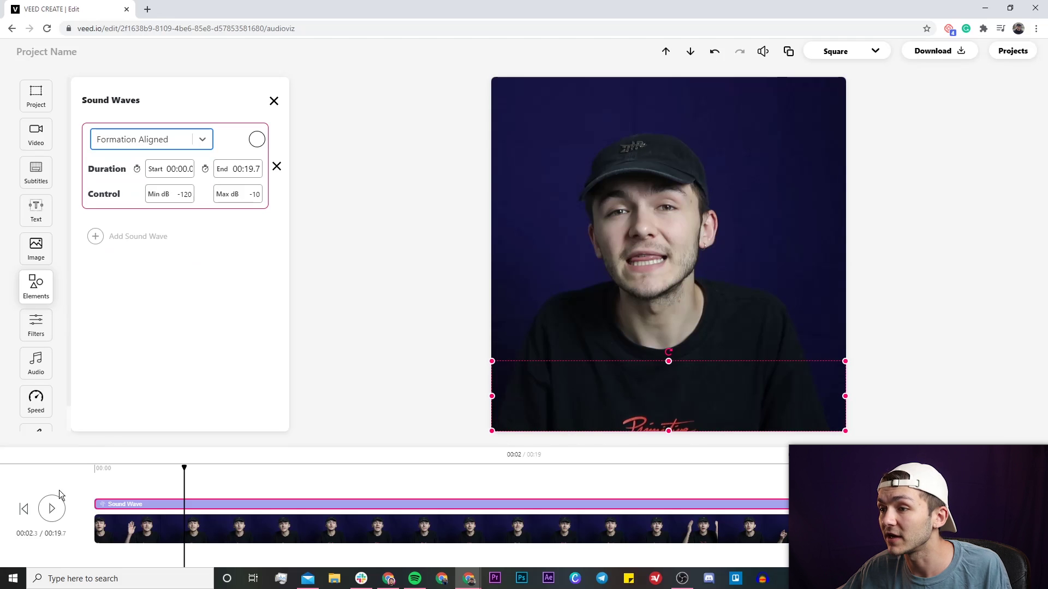
{"action": "left_click", "coordinate": [52, 509]}
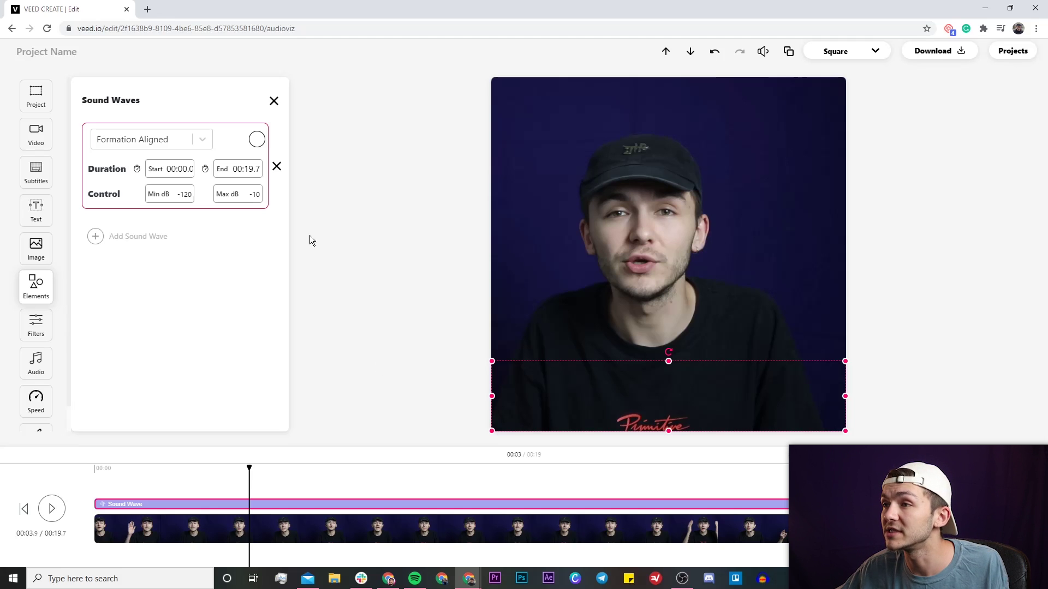
Change the sound wave's style to Formation Rounded and preview it.
{"action": "left_click", "coordinate": [209, 142]}
{"action": "left_click", "coordinate": [174, 189]}
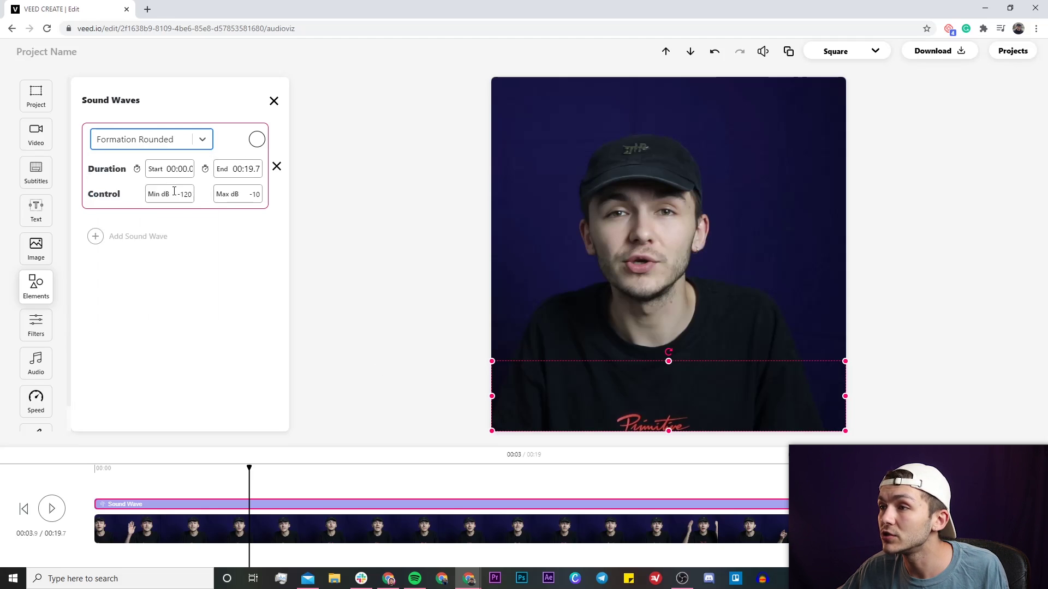
{"action": "left_click", "coordinate": [52, 509]}
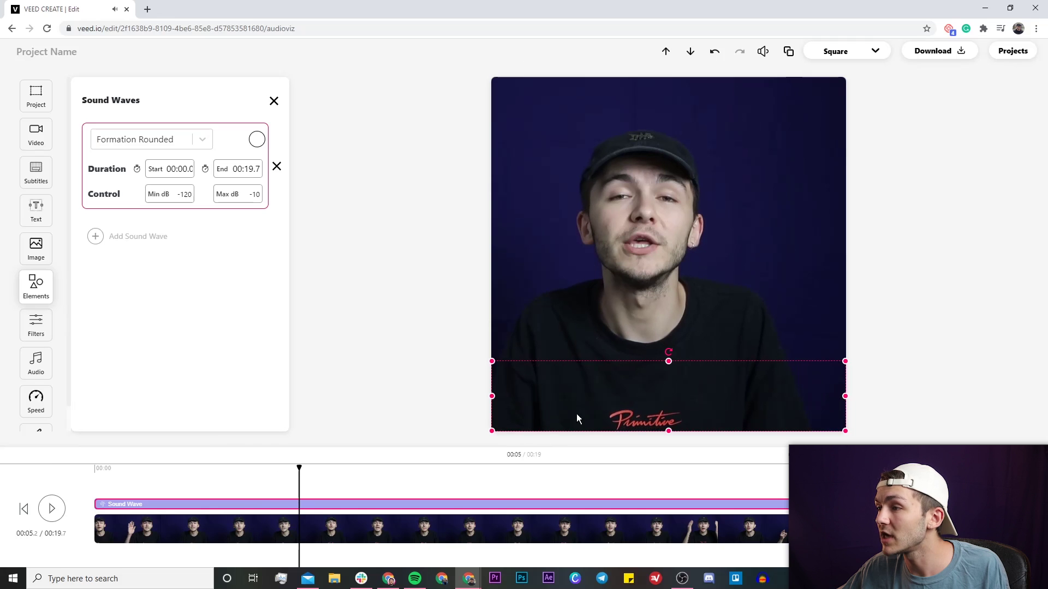
Set the sound wave's colour to the pink brand colour #FF006A.
{"action": "left_click", "coordinate": [203, 140]}
{"action": "left_click", "coordinate": [257, 140]}
{"action": "left_click", "coordinate": [208, 228]}
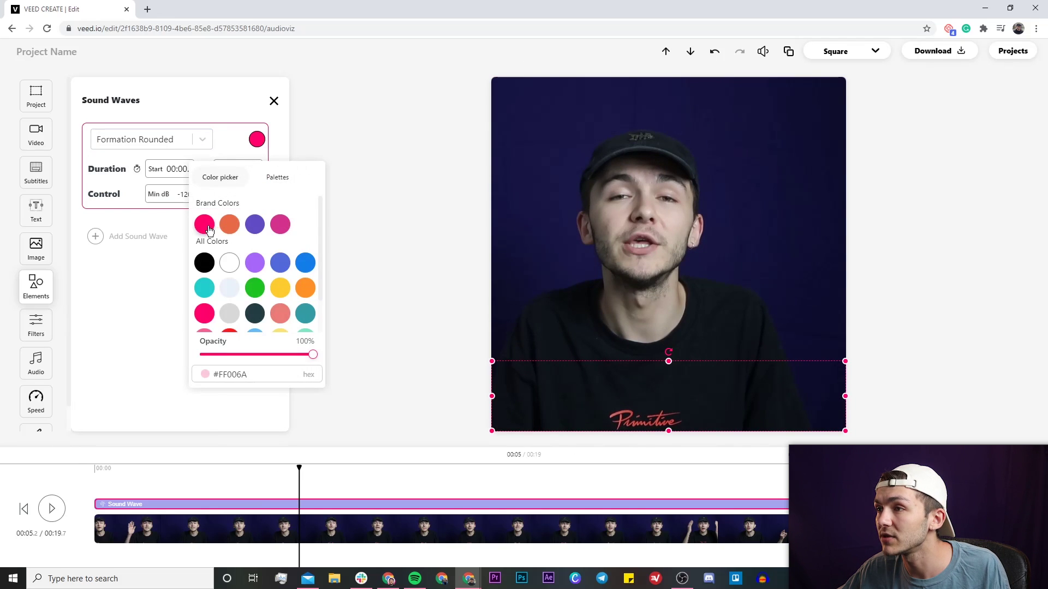
Try the Formation Circle style on the sound wave, enlarged over most of the square canvas, and preview it.
{"action": "left_click", "coordinate": [187, 141]}
{"action": "scroll", "coordinate": [148, 272], "scroll_direction": "down", "scroll_amount": 3}
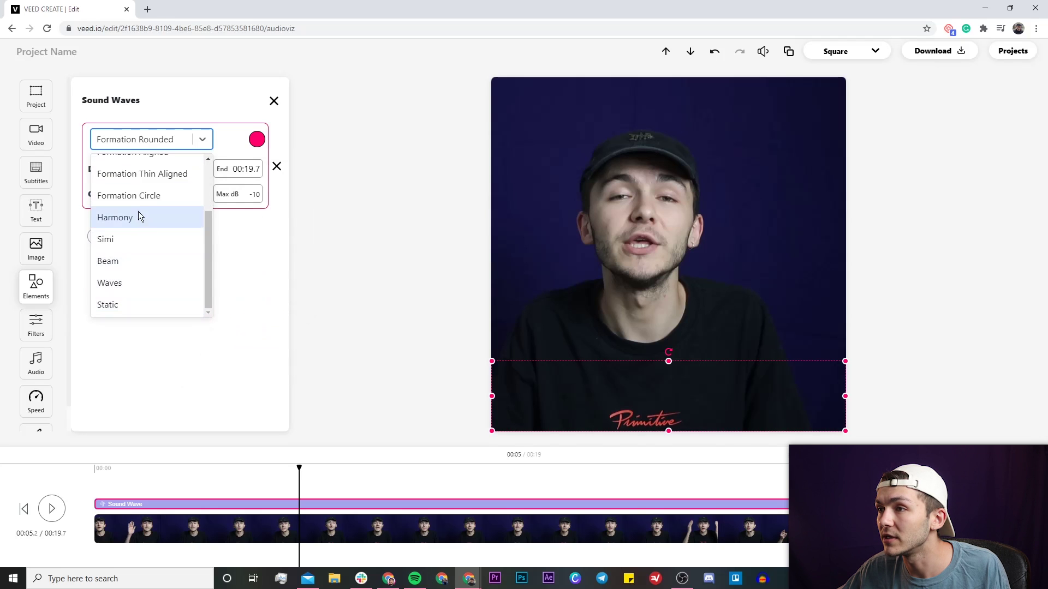
{"action": "left_click", "coordinate": [136, 196]}
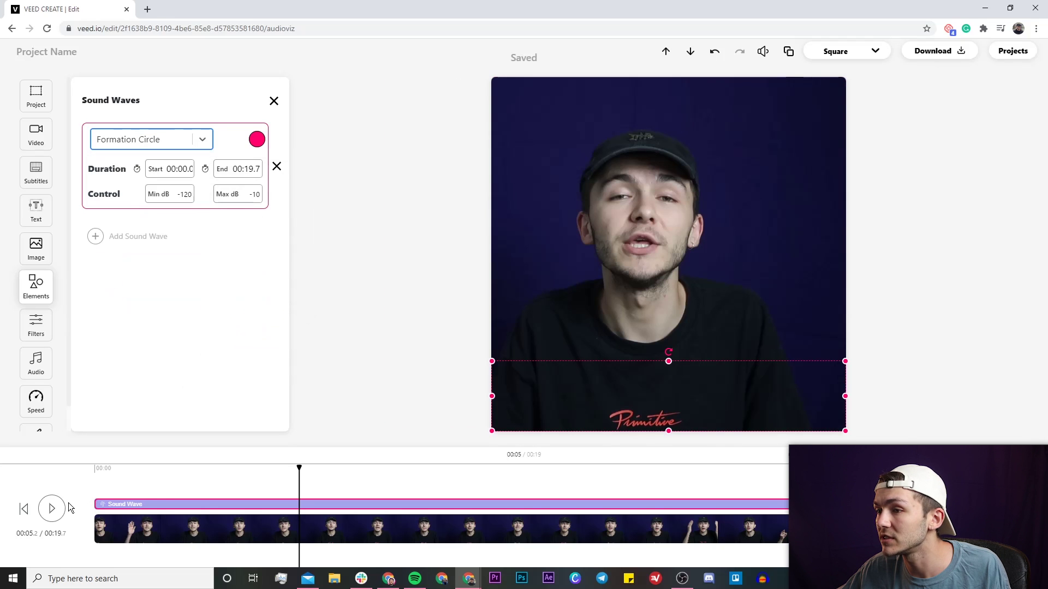
{"action": "left_click", "coordinate": [52, 509]}
{"action": "left_click", "coordinate": [52, 508]}
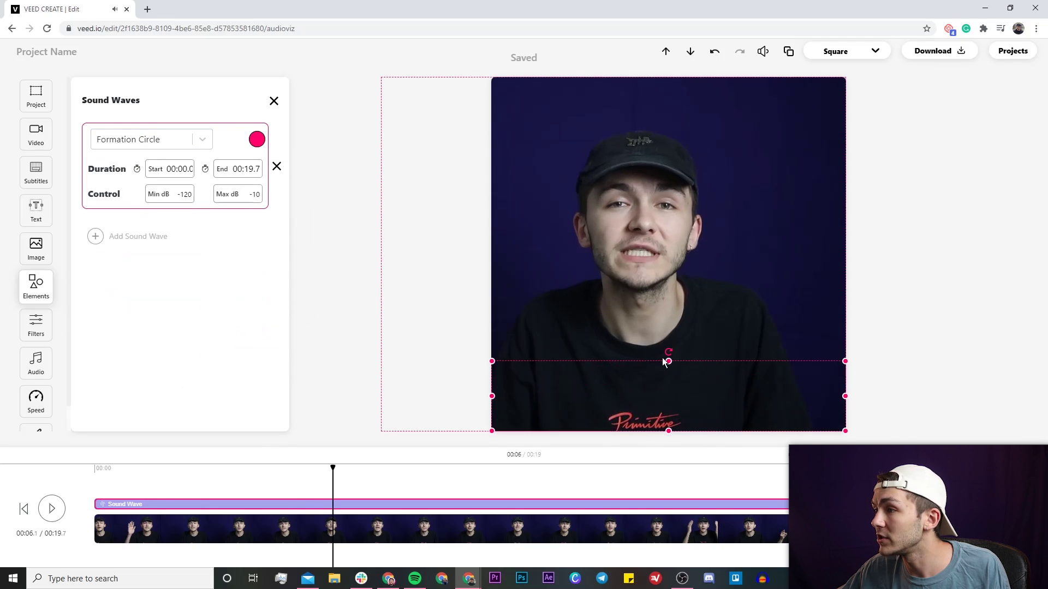
{"action": "left_click", "coordinate": [667, 124]}
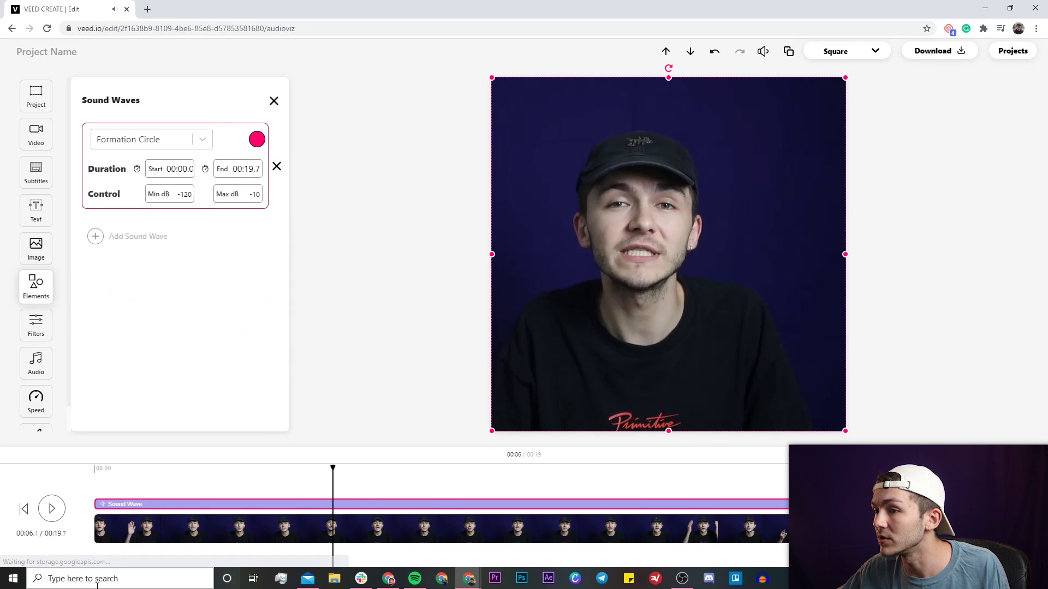
{"action": "key", "text": "space"}
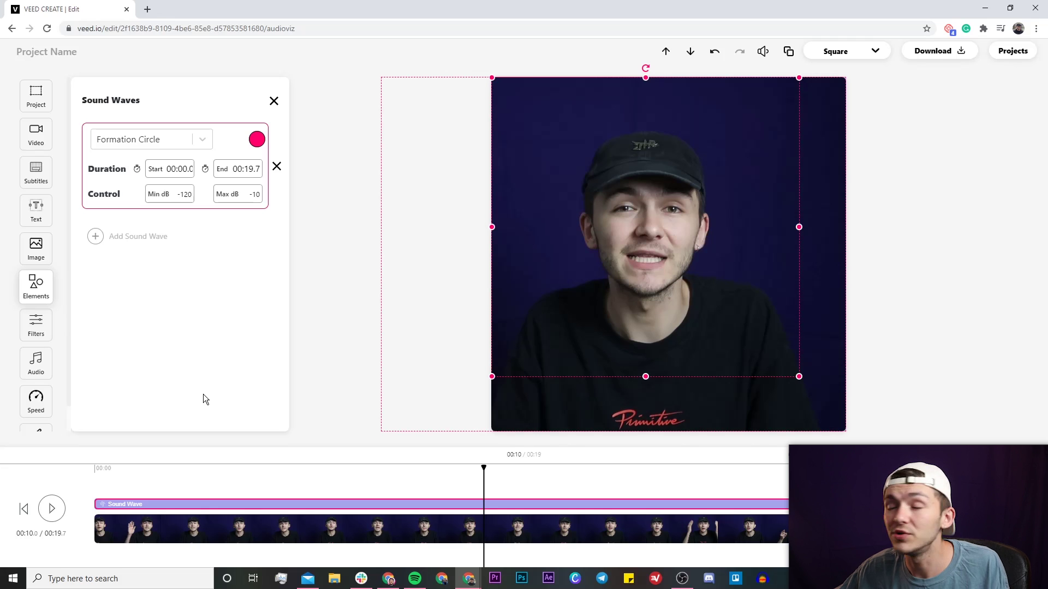
Change the sound wave's style to Formation Thin and preview it.
{"action": "left_click", "coordinate": [203, 140]}
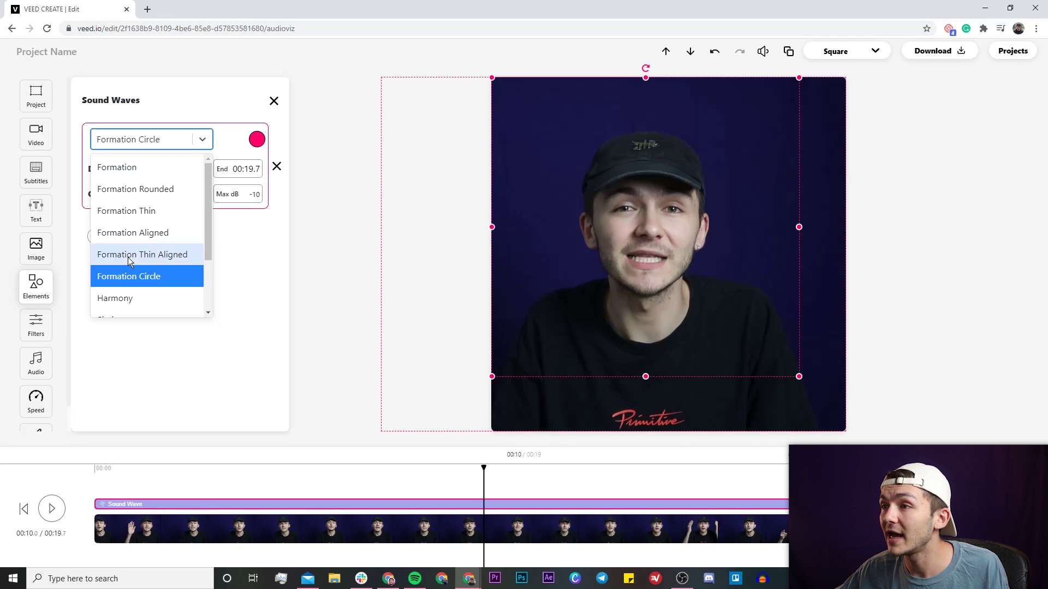
{"action": "left_click", "coordinate": [146, 216]}
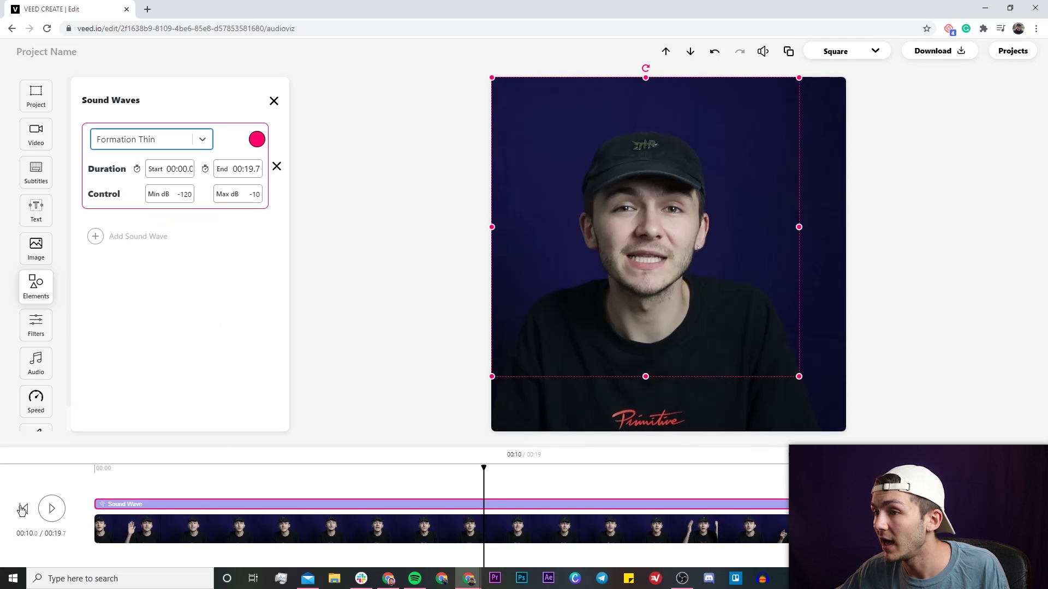
{"action": "left_click", "coordinate": [51, 508]}
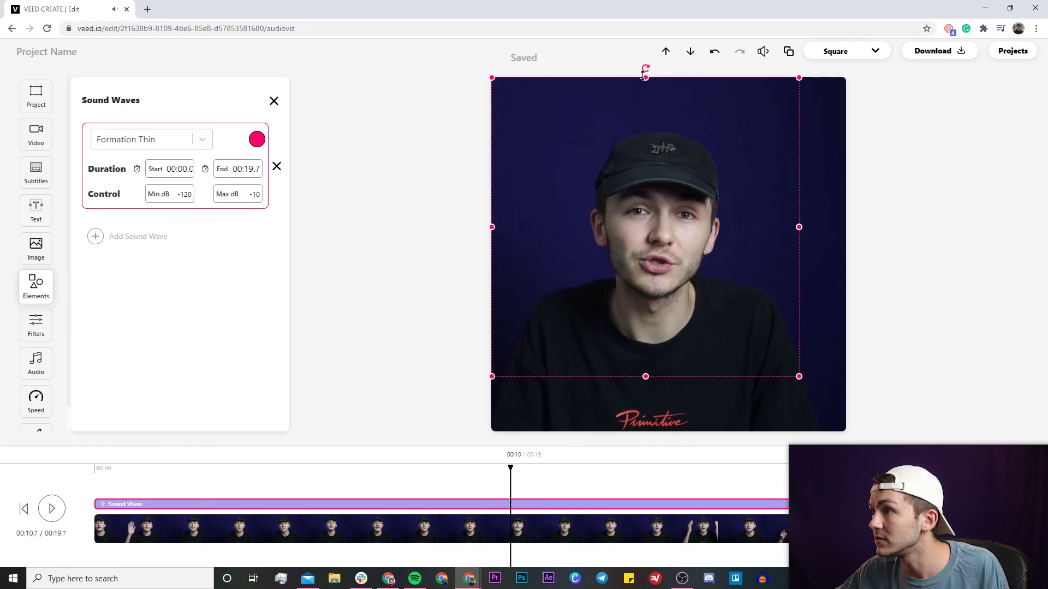
Resize the sound wave to a full-width band along the bottom edge of the video and preview it.
{"action": "left_click_drag", "start_coordinate": [645, 75], "coordinate": [632, 392]}
{"action": "left_click_drag", "start_coordinate": [798, 397], "coordinate": [846, 396]}
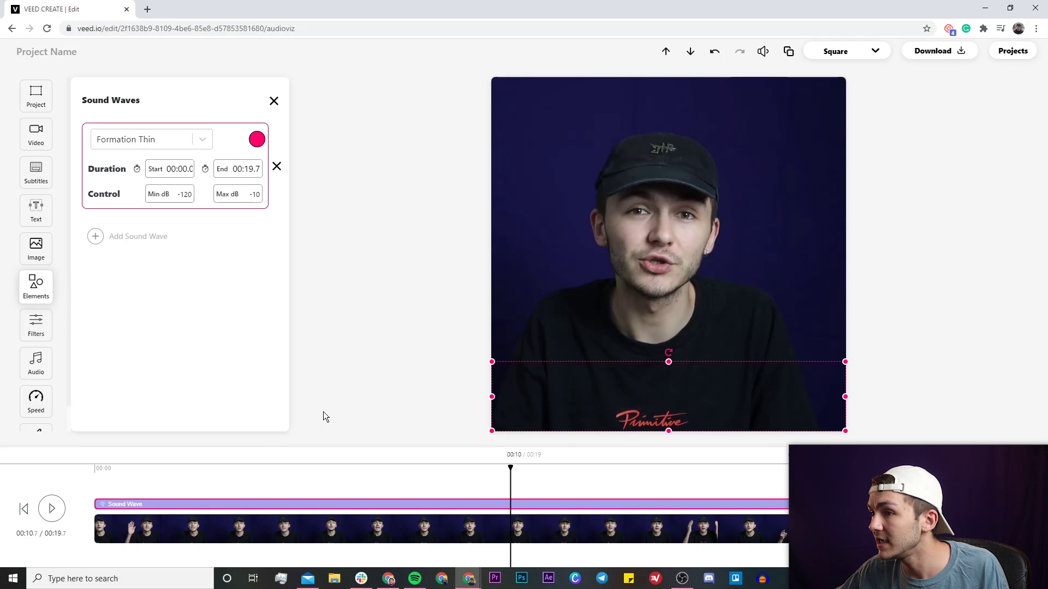
{"action": "left_click", "coordinate": [55, 510]}
{"action": "left_click", "coordinate": [53, 509]}
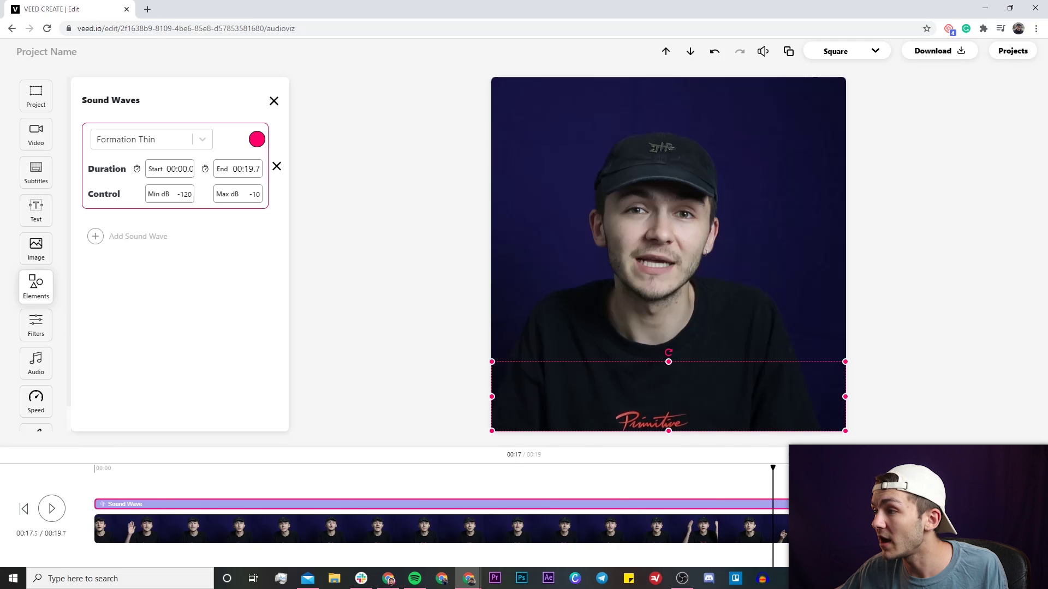
Shorten the sound wave to end at the playhead at 00:08.7, and extend its end to 00:19.6 near the video's end.
{"action": "left_click", "coordinate": [151, 470]}
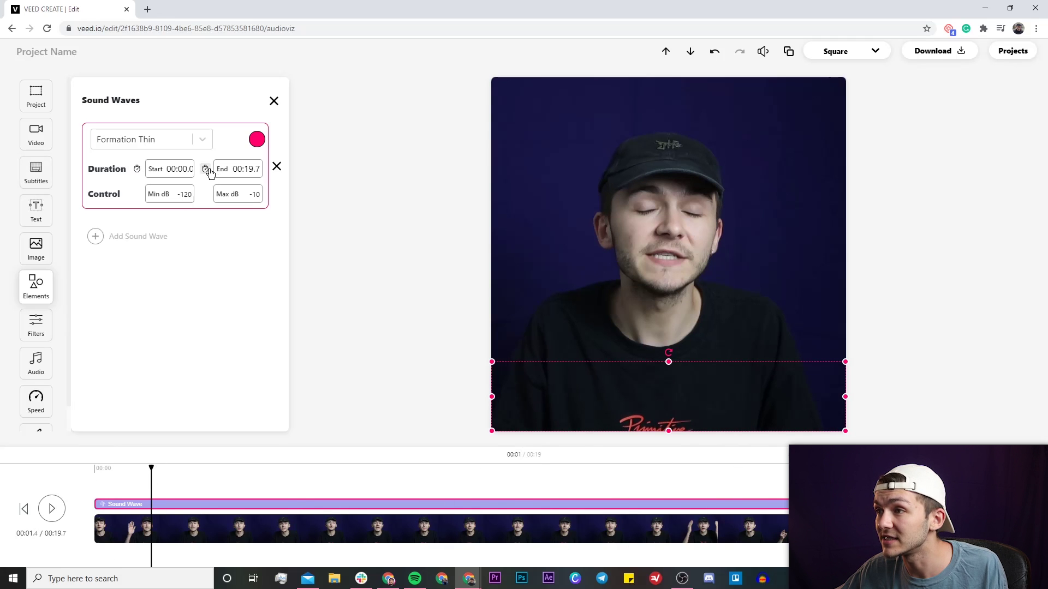
{"action": "left_click", "coordinate": [432, 469]}
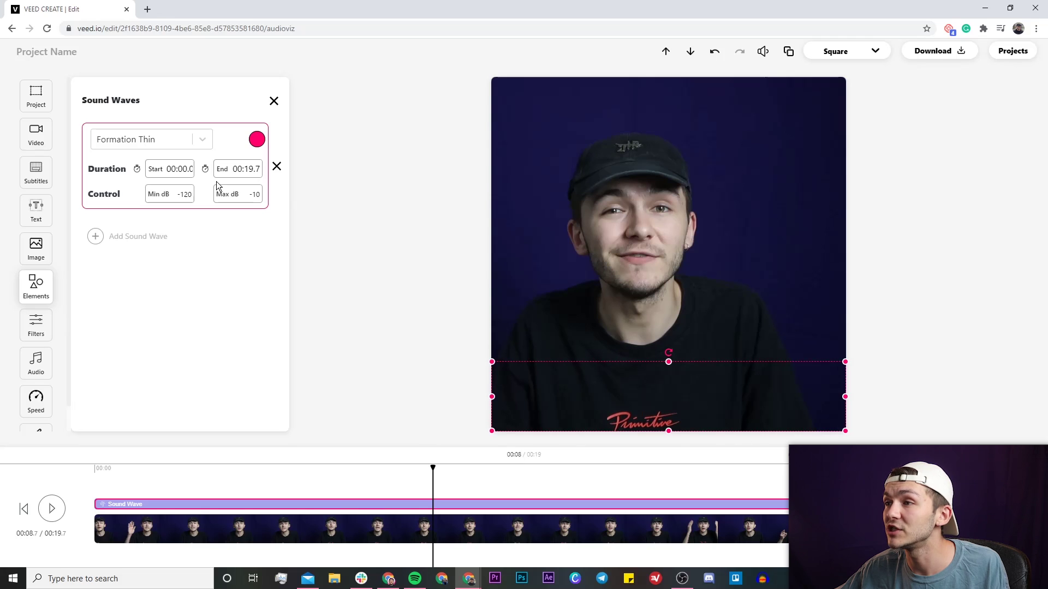
{"action": "left_click", "coordinate": [206, 170]}
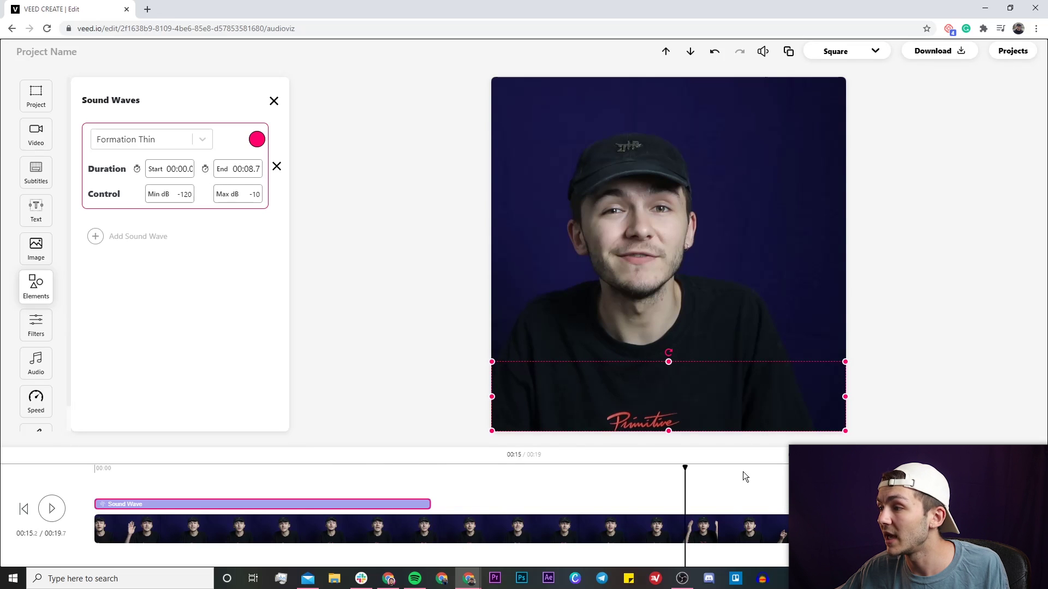
{"action": "left_click", "coordinate": [208, 173]}
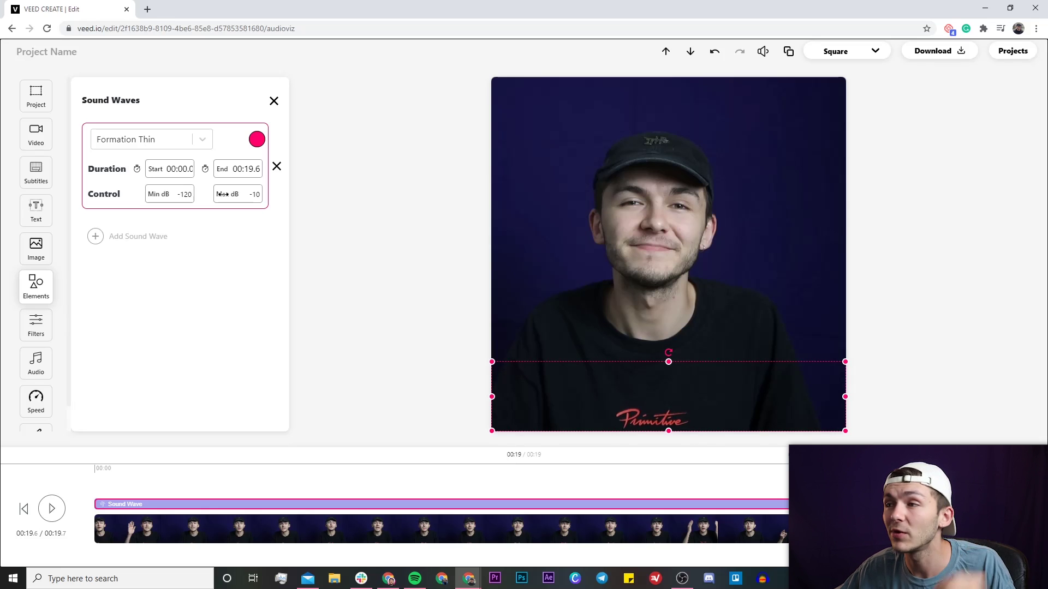
Add a second sound wave in the Simi style across the top of the video and preview both waves.
{"action": "left_click", "coordinate": [96, 237]}
{"action": "left_click_drag", "start_coordinate": [505, 382], "coordinate": [584, 139]}
{"action": "left_click", "coordinate": [52, 508]}
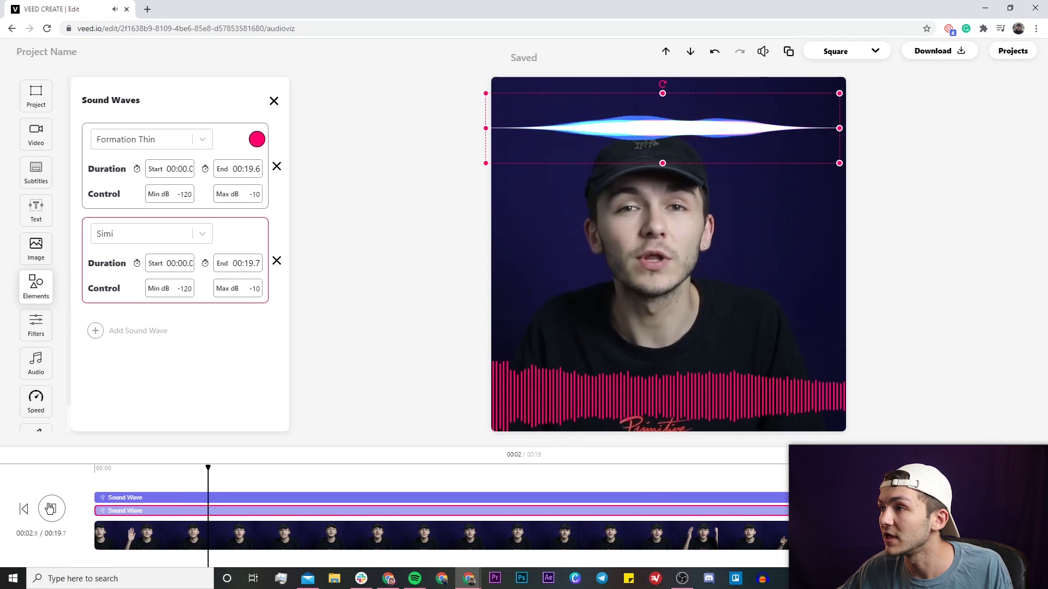
{"action": "left_click", "coordinate": [51, 509]}
Rotate the second sound wave clockwise to a steep diagonal beside the speaker's head and preview it.
{"action": "left_click_drag", "start_coordinate": [667, 86], "coordinate": [801, 154]}
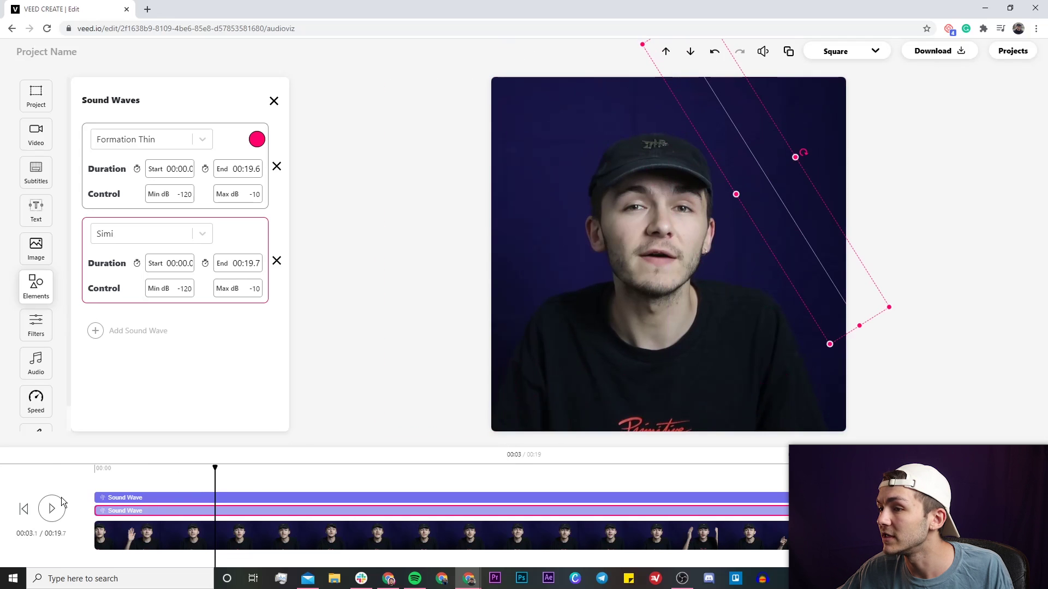
{"action": "left_click", "coordinate": [51, 509]}
{"action": "left_click", "coordinate": [52, 508]}
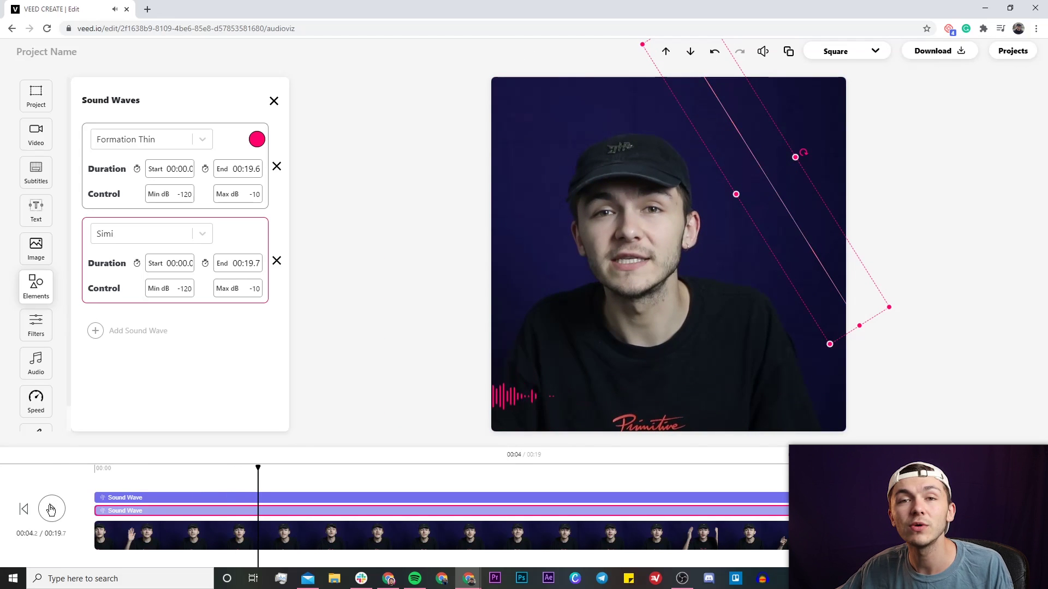